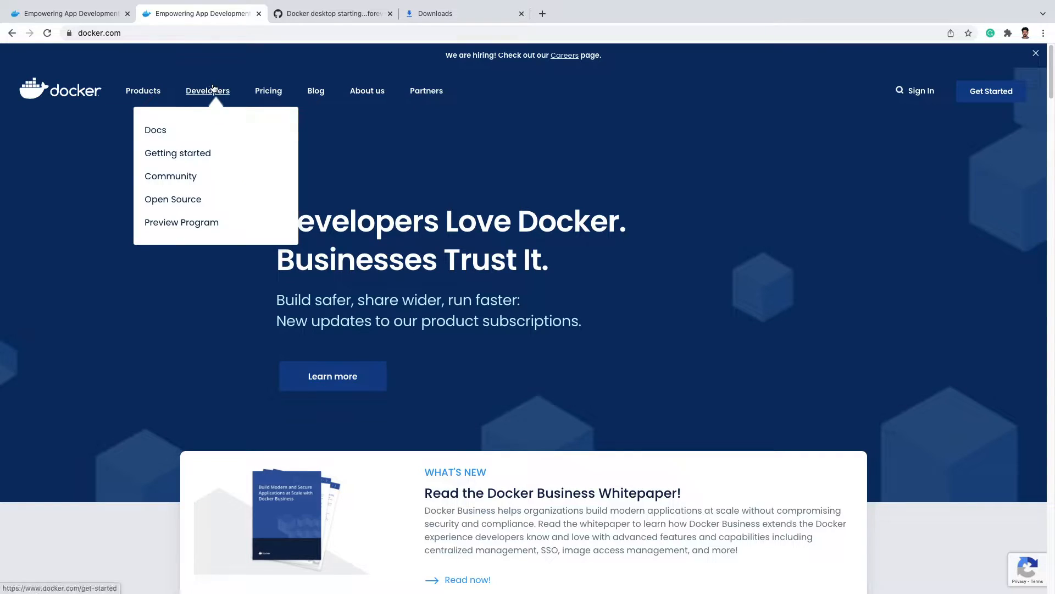
Open the Docker documentation site from the website's Developers menu
left_click(155, 131)
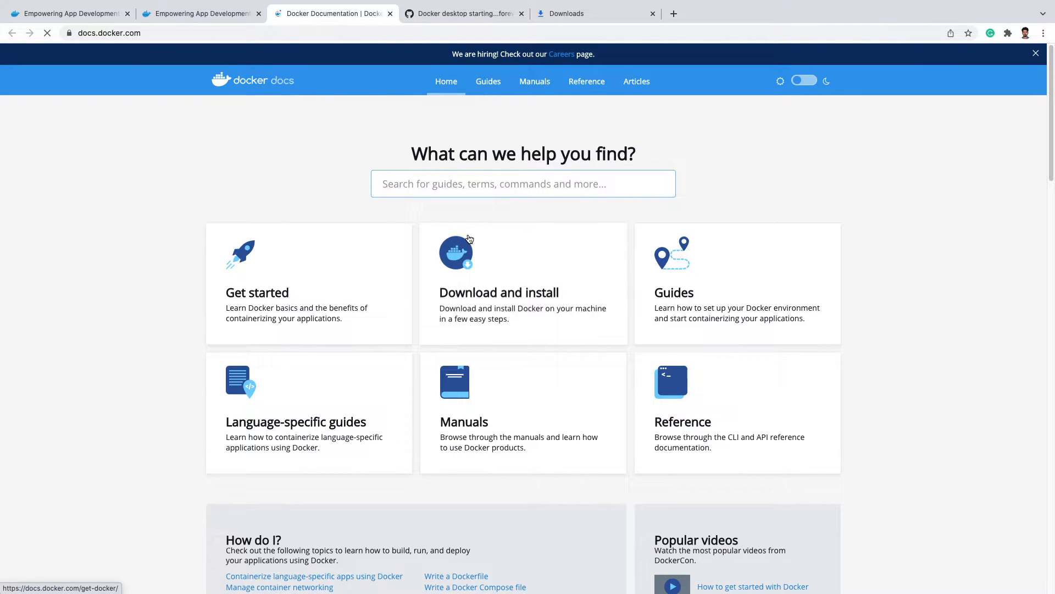
Go through the Download and install guide to the Docker Desktop for Mac instructions
left_click(468, 240)
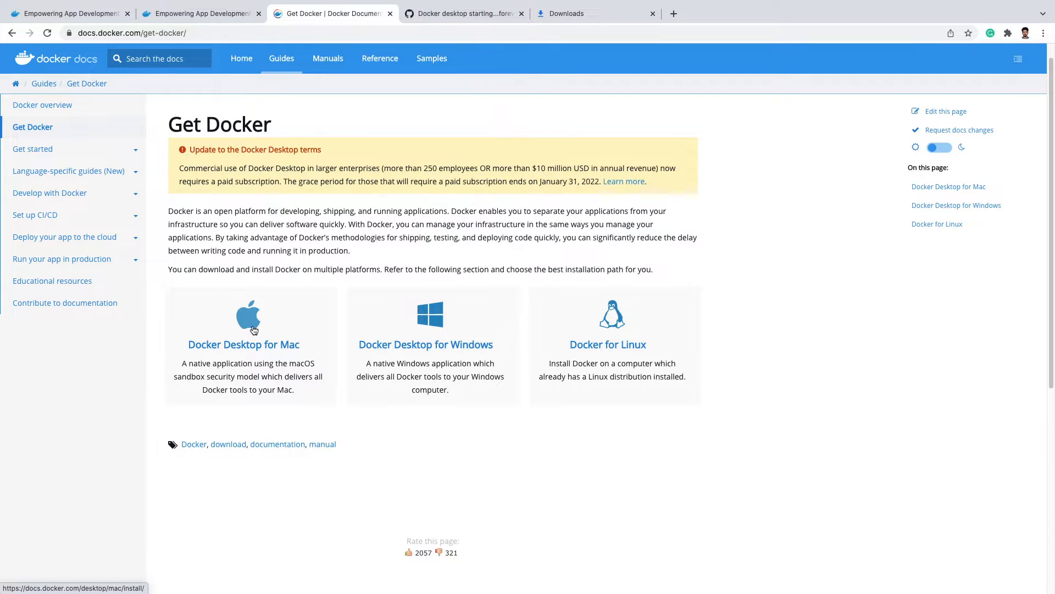
left_click(254, 329)
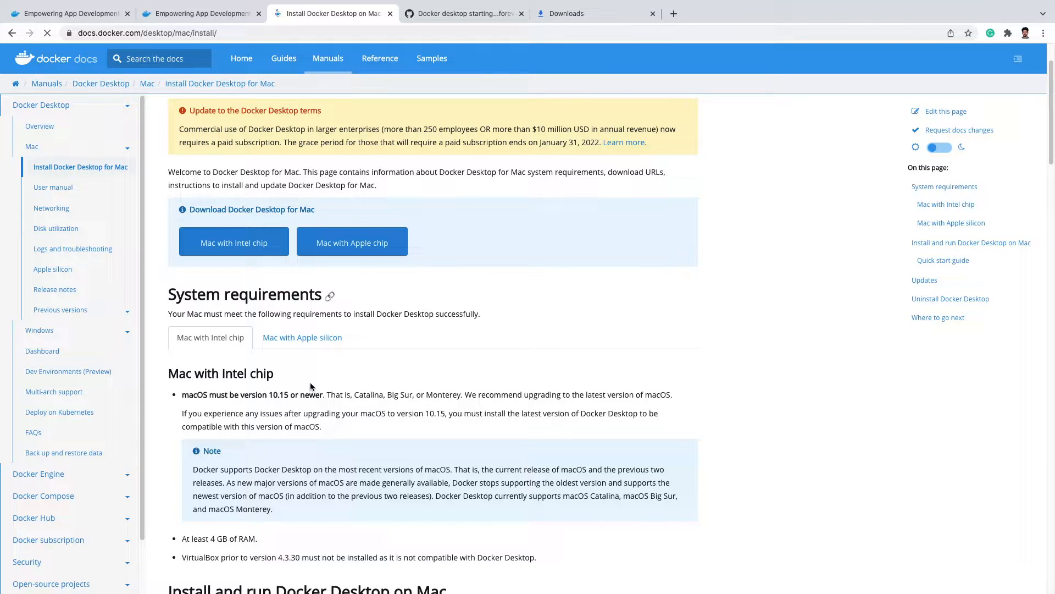
scroll(311, 387, "down", 1)
left_click_drag(269, 327, 318, 328)
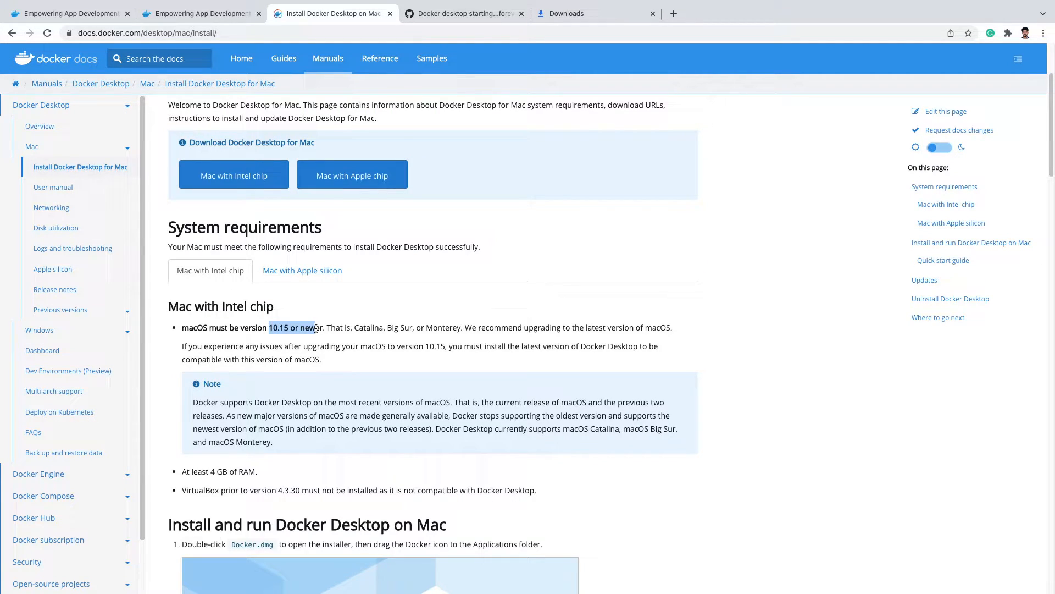
scroll(317, 328, "up", 3)
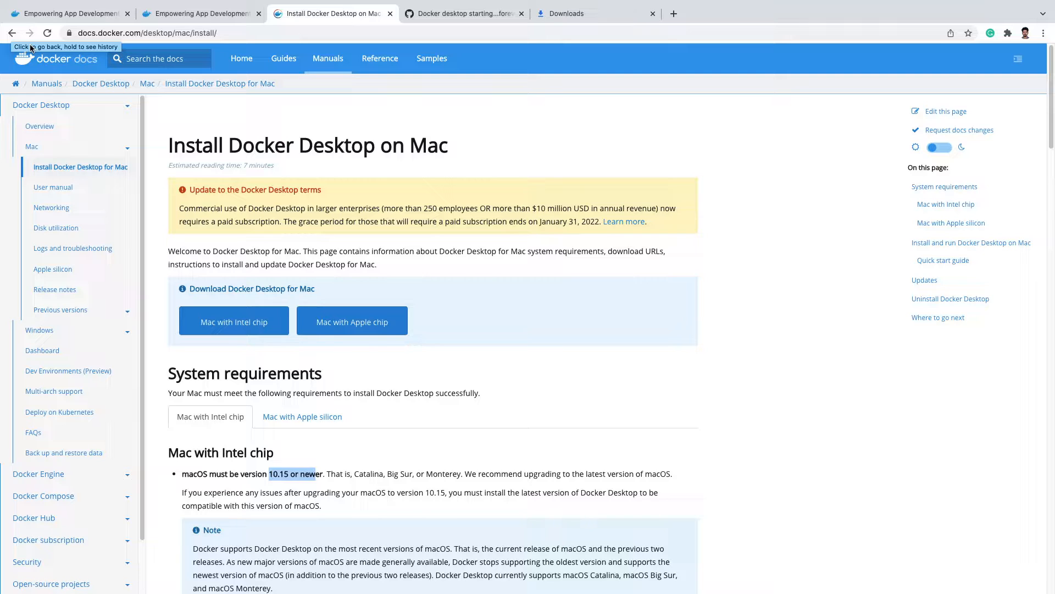
Go back from the Mac install page toward the Get Docker page
left_click(12, 32)
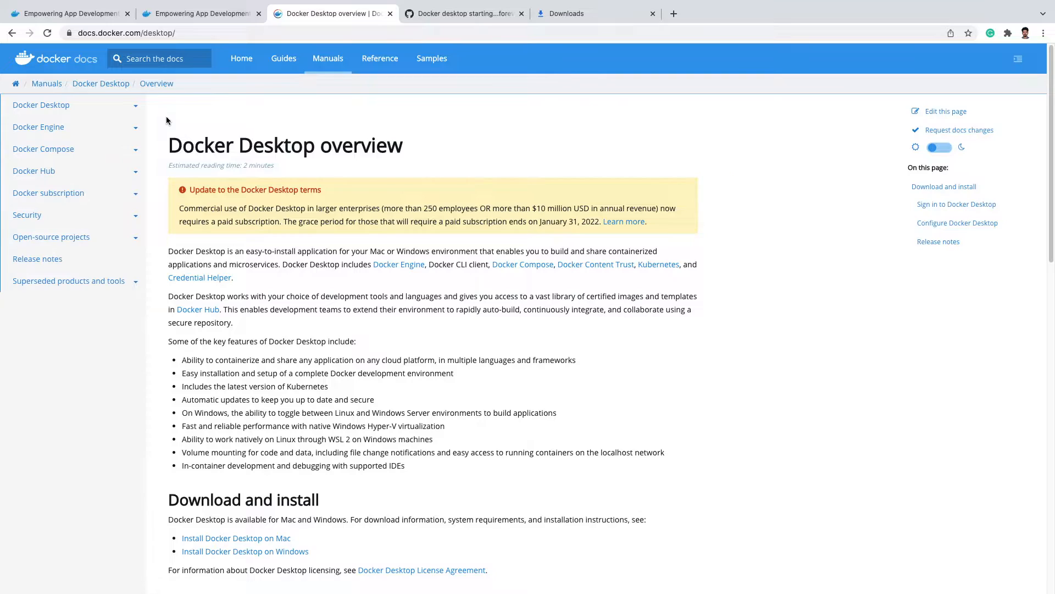
Return to Get Docker and highlight the Windows 10 version requirement line
left_click(68, 63)
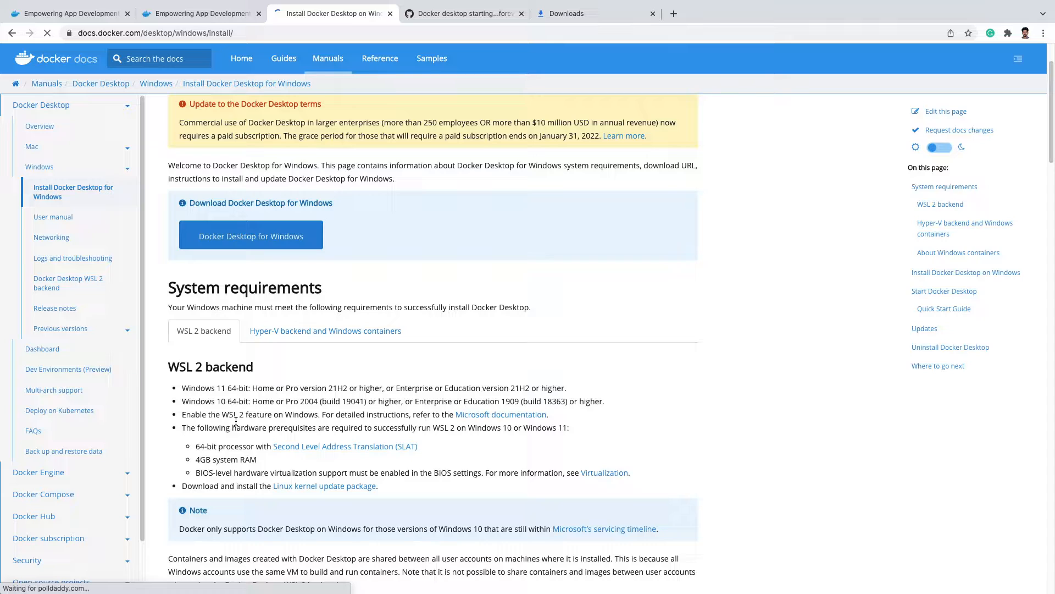
left_click_drag(253, 400, 608, 400)
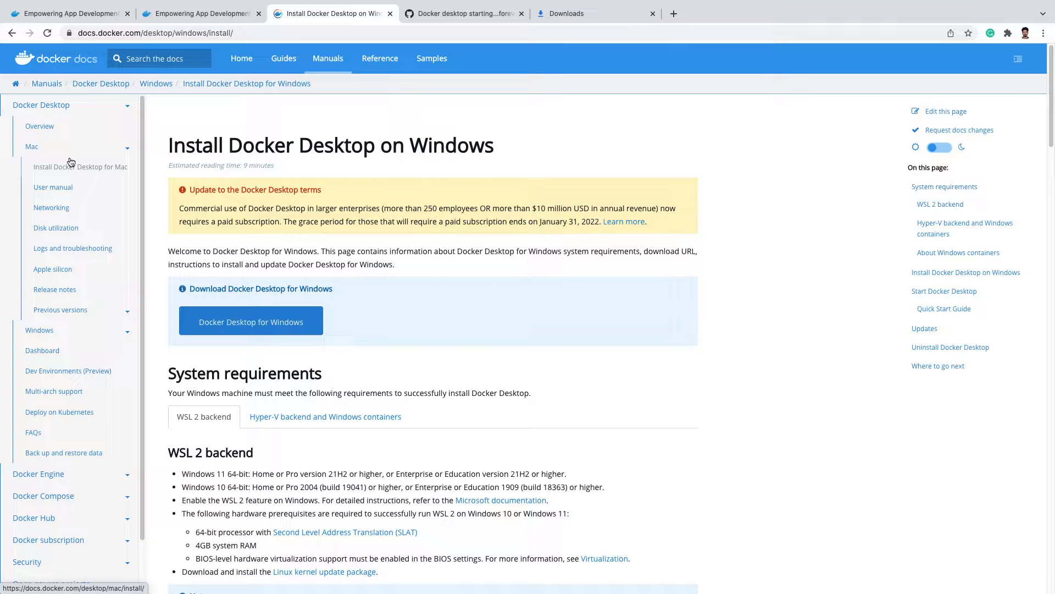
Download the Docker Desktop Mac installer, keep the flagged file and cancel the duplicate Docker (1).dmg
left_click(70, 164)
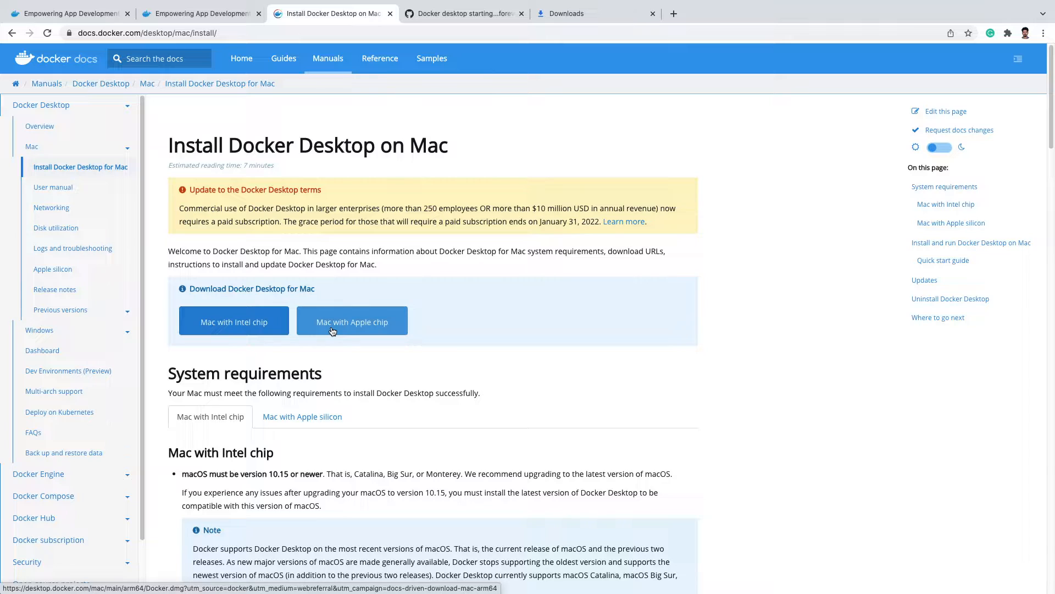
left_click(241, 329)
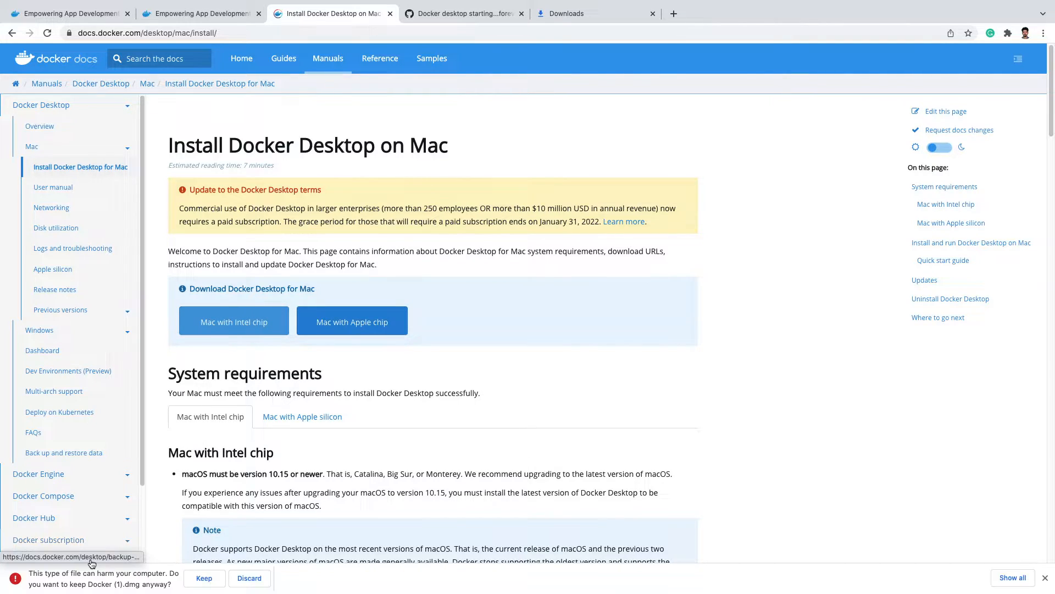
left_click(204, 577)
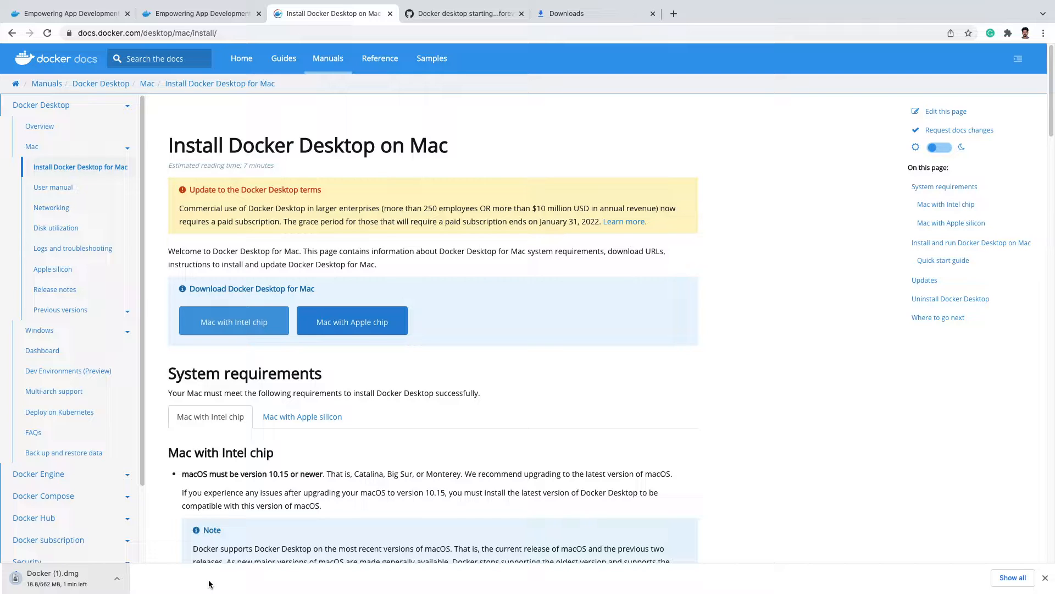
left_click(567, 13)
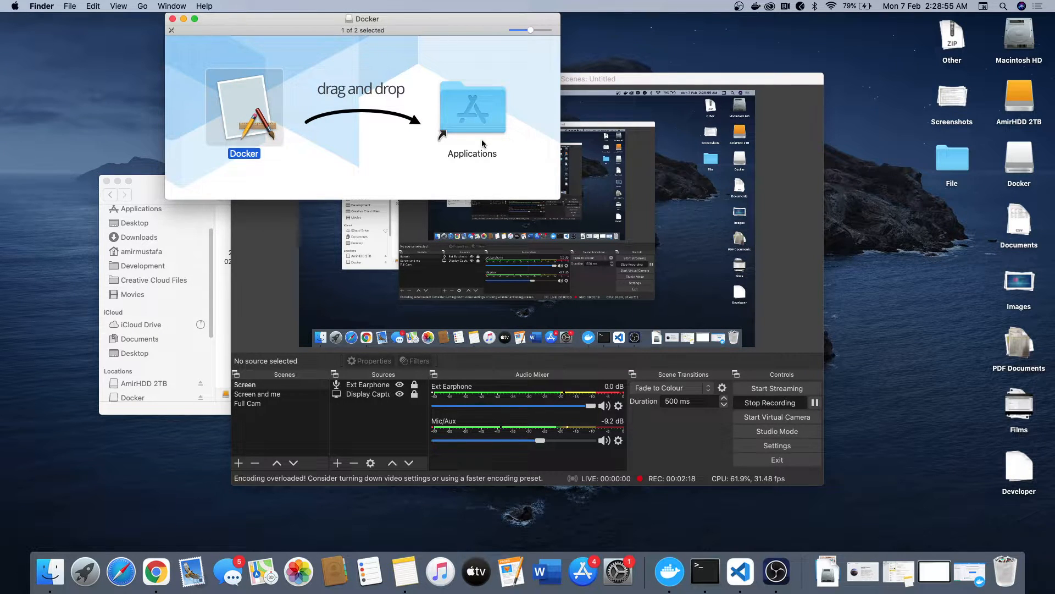
Switch back to Google Chrome showing the Docker installation guide
key("super+Tab")
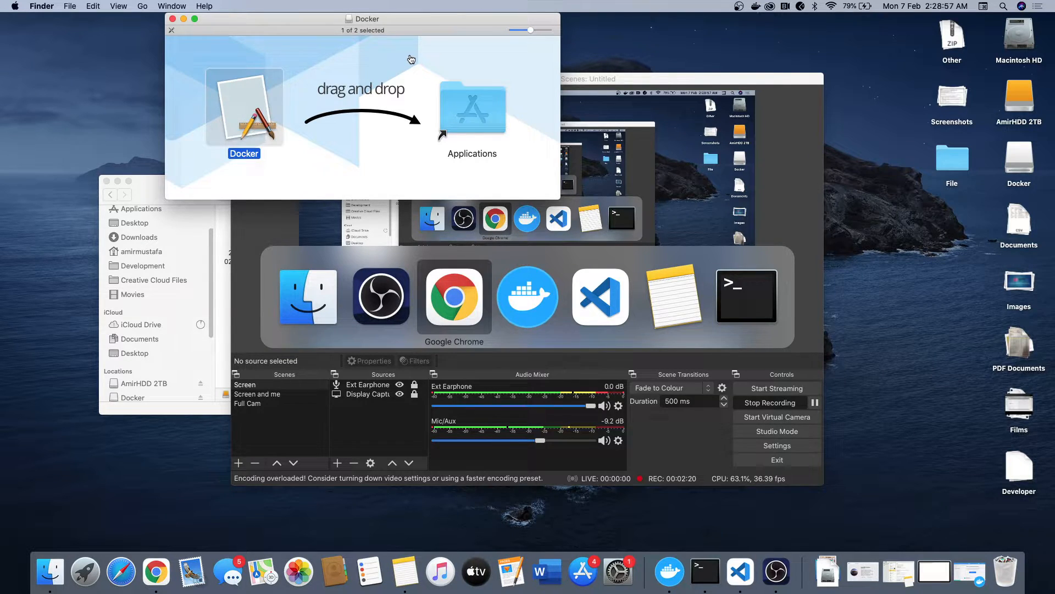
key("super+Tab")
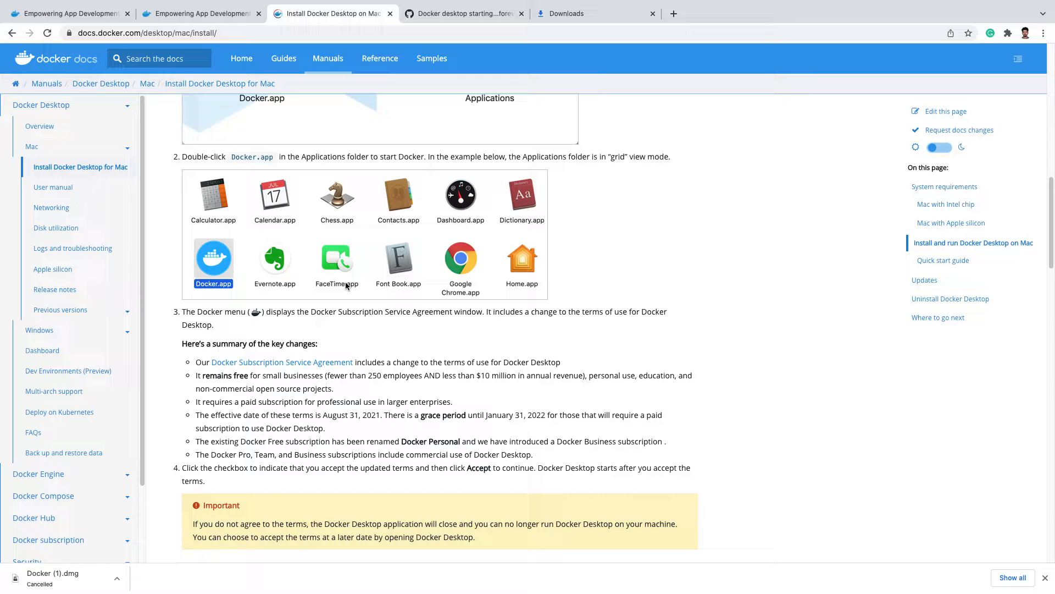
Check Docker Desktop's status from the menu-bar whale icon and close the menu
left_click(756, 7)
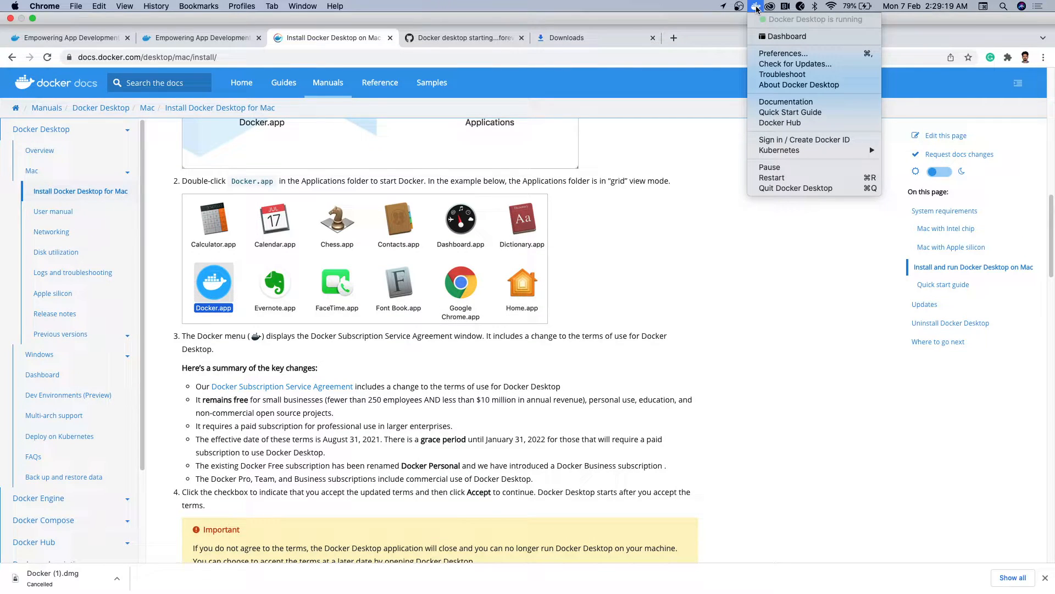
mouse_move(528, 3)
left_click(684, 164)
left_click(707, 116)
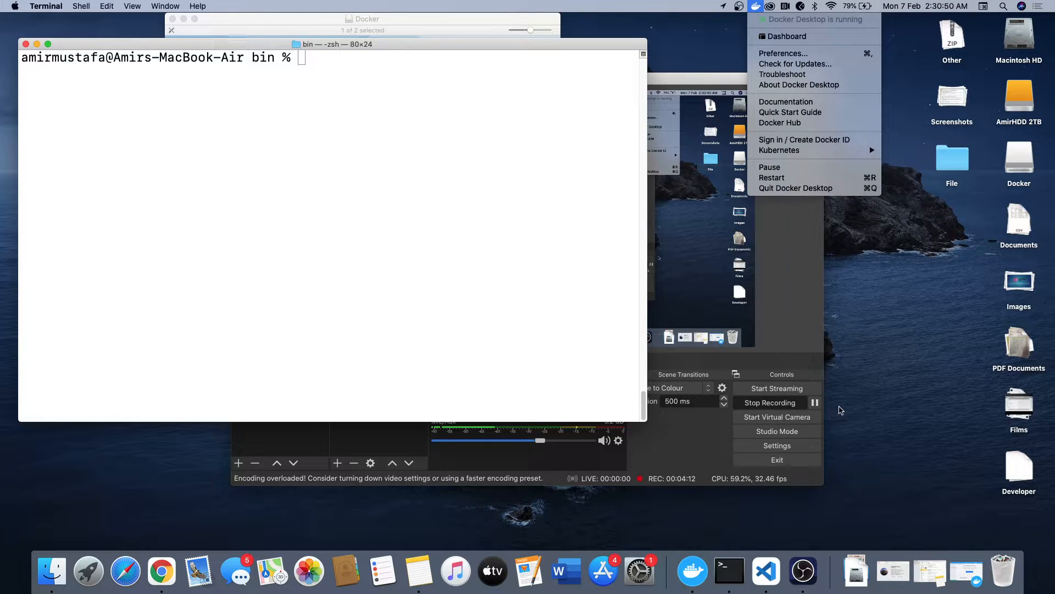
Show the Launchpad grid of installed applications
key("F4")
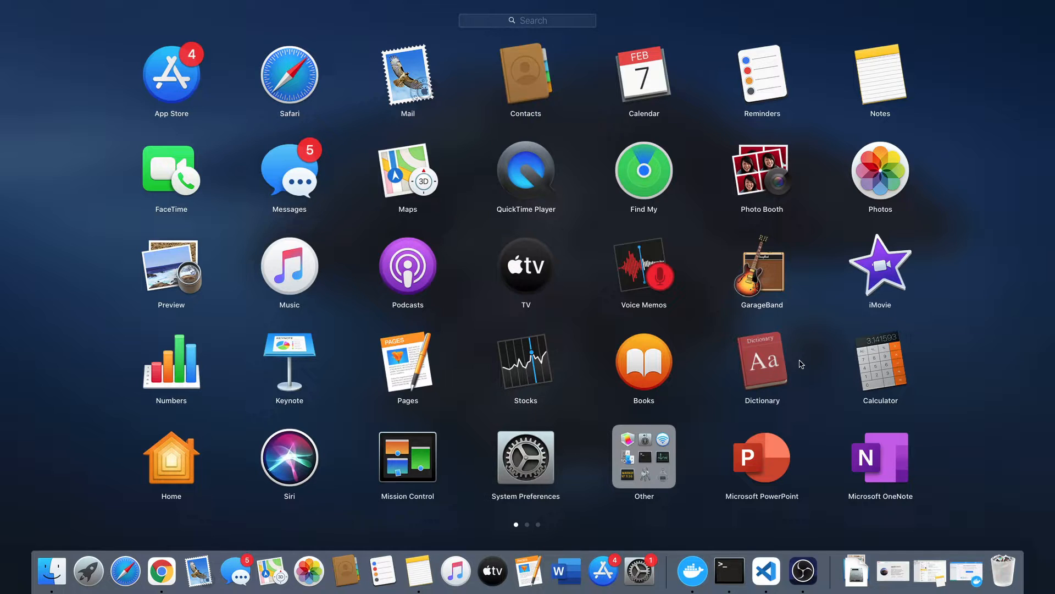
Leave Launchpad and switch back to Google Chrome
key("super+Tab")
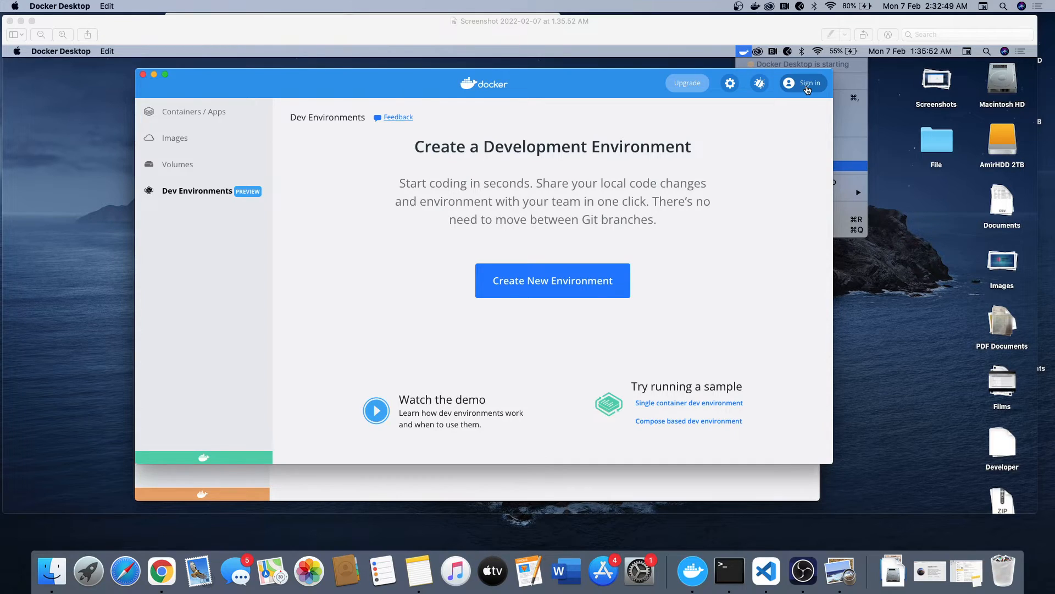
Start signing in to a Docker account from the Docker Dashboard
left_click(808, 88)
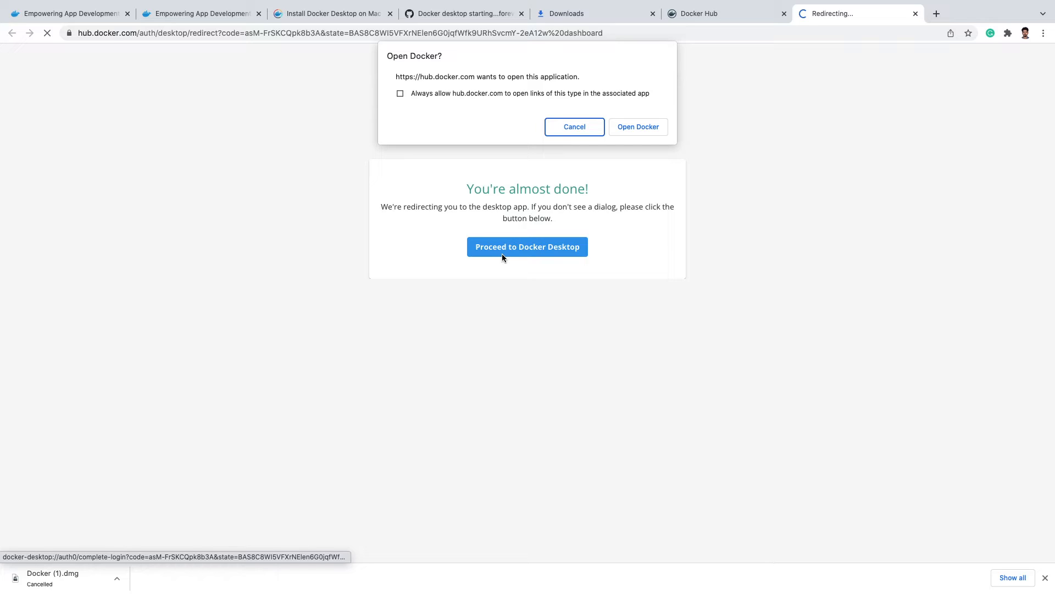
Answer Chrome's Open Docker? prompt and bring up the Mac app switcher
left_click(638, 127)
key("super+Tab")
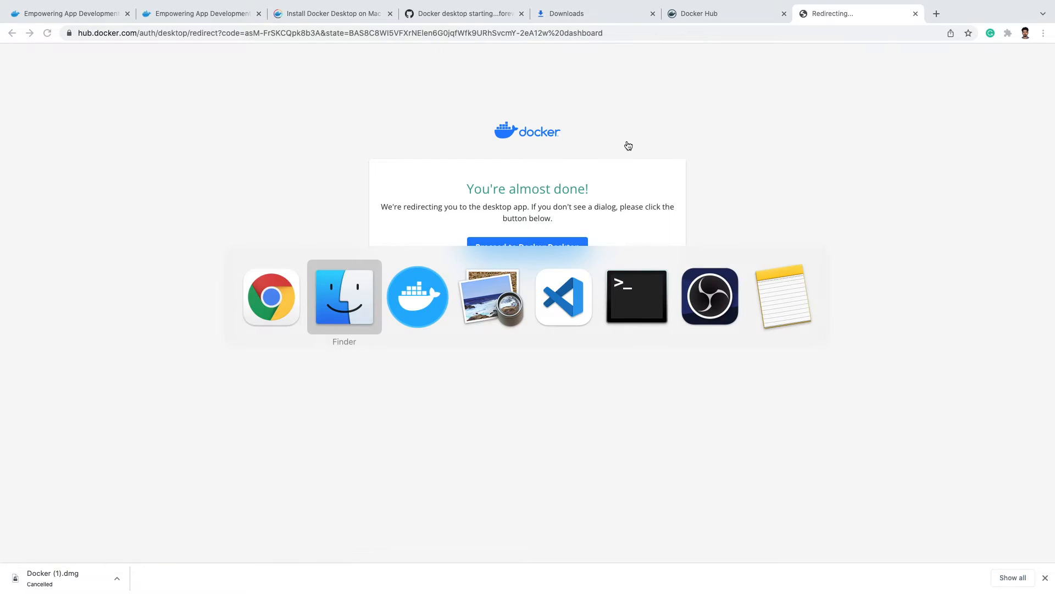